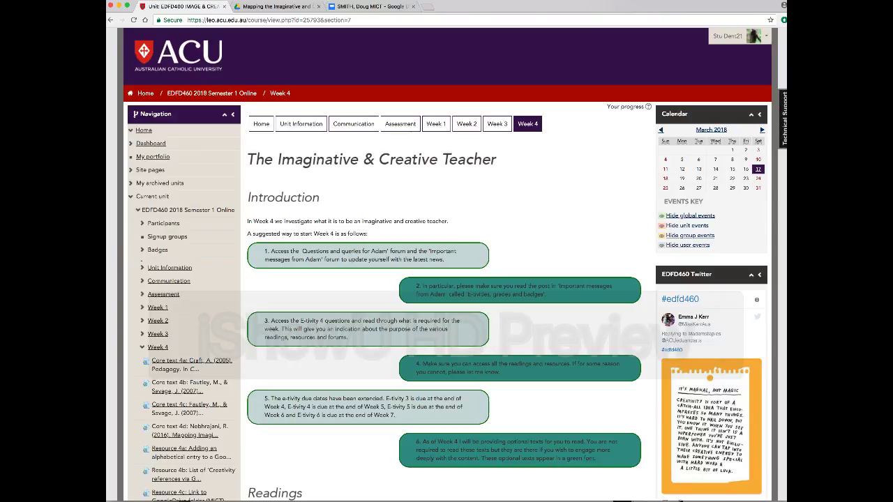
Open Forum 4b: Mapping the imaginative and creative teacher (MICT) in the Week 4 section and start a new discussion topic
click(259, 126)
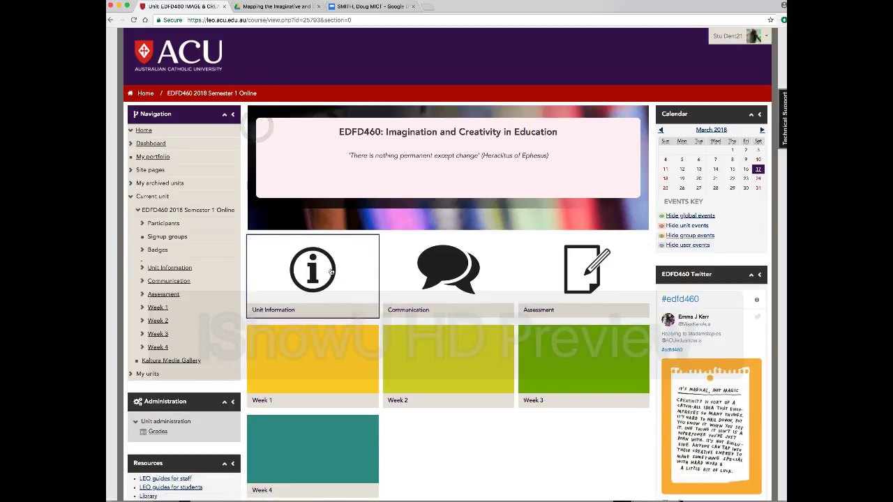
click(313, 445)
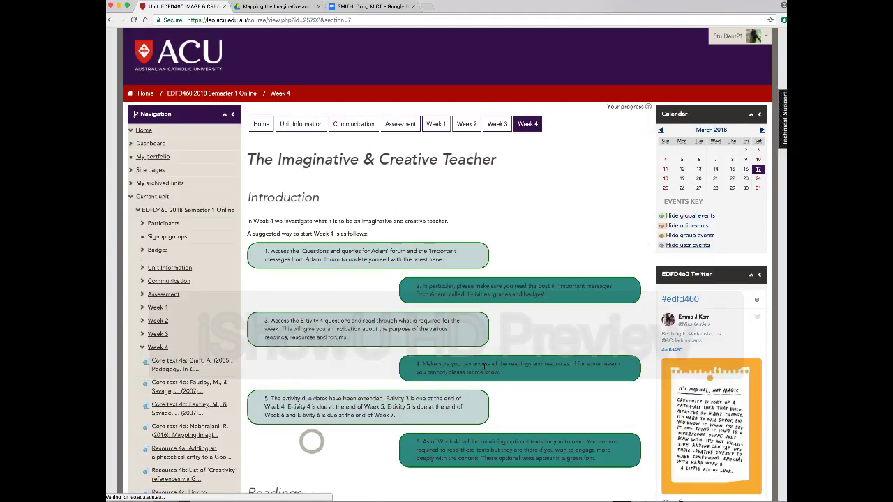
scroll(309, 438, down, 10)
scroll(485, 369, down, 2)
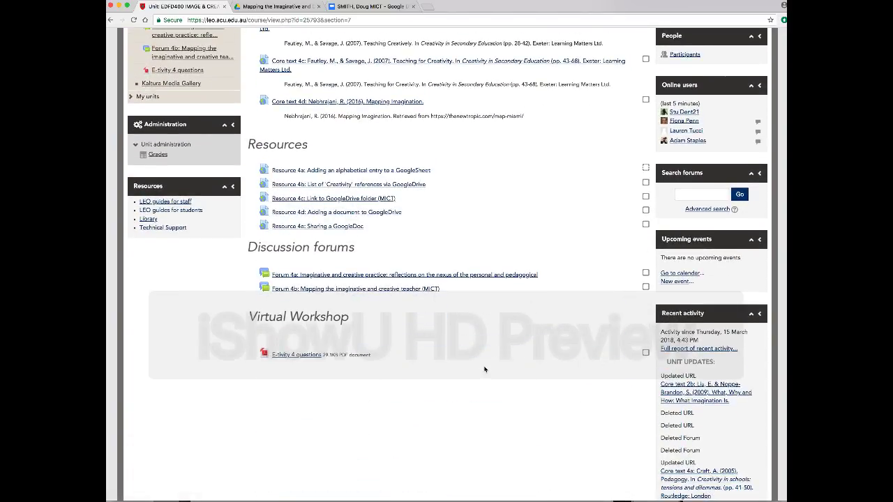
click(359, 290)
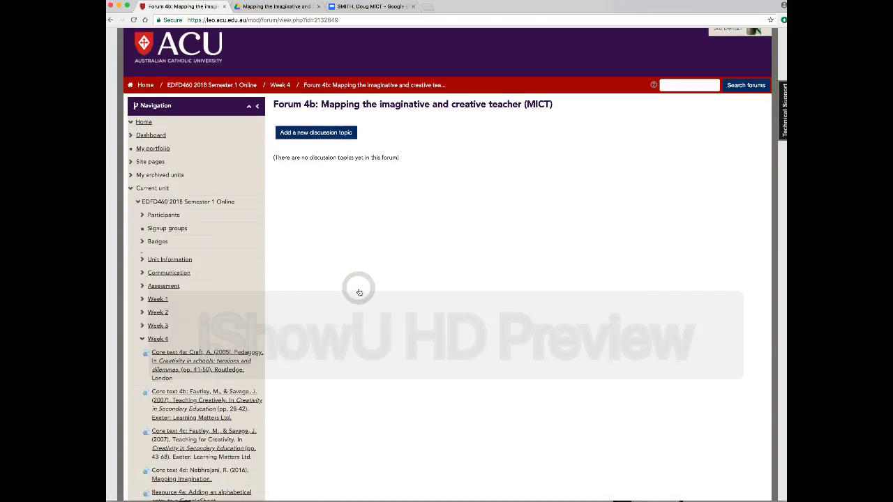
click(316, 131)
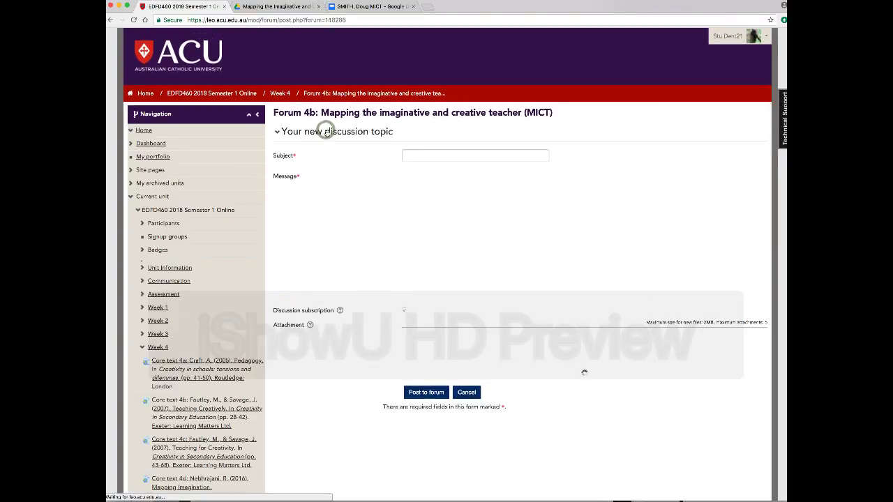
Enter the subject as the author's first name in possessive form with an apostrophe, followed by "MICT"
click(420, 156)
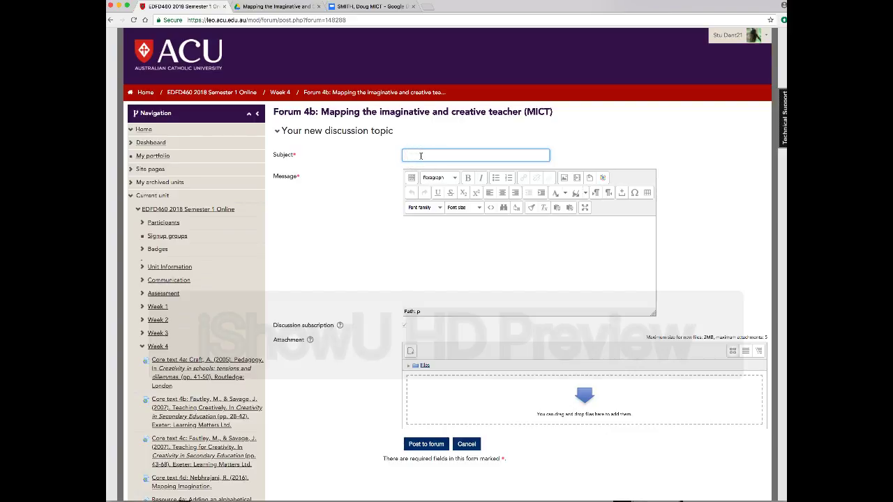
text(A)
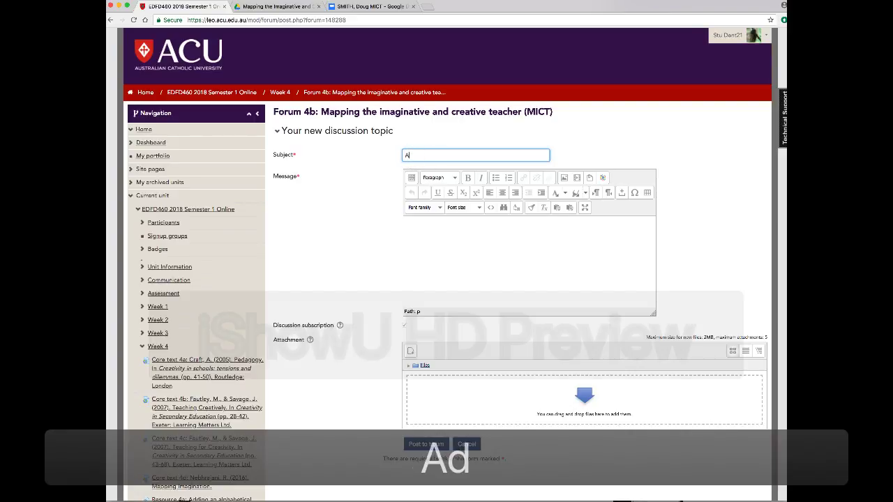
text(dams MICT)
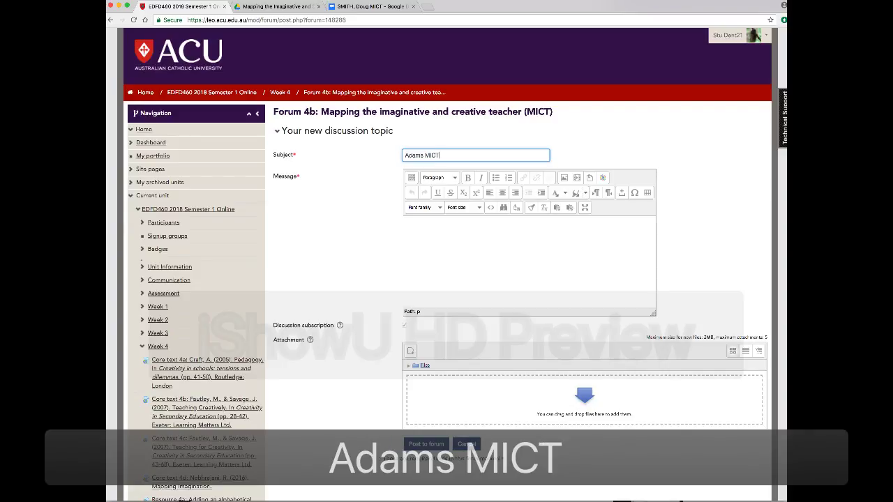
key(BackSpace)
key(BackSpace)
key(BackSpace)
key(BackSpace)
key(BackSpace)
key(BackSpace)
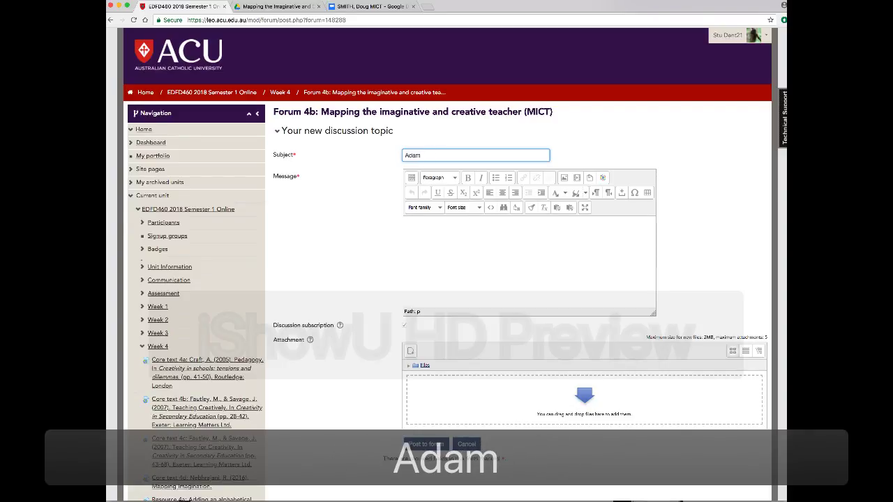
text(')
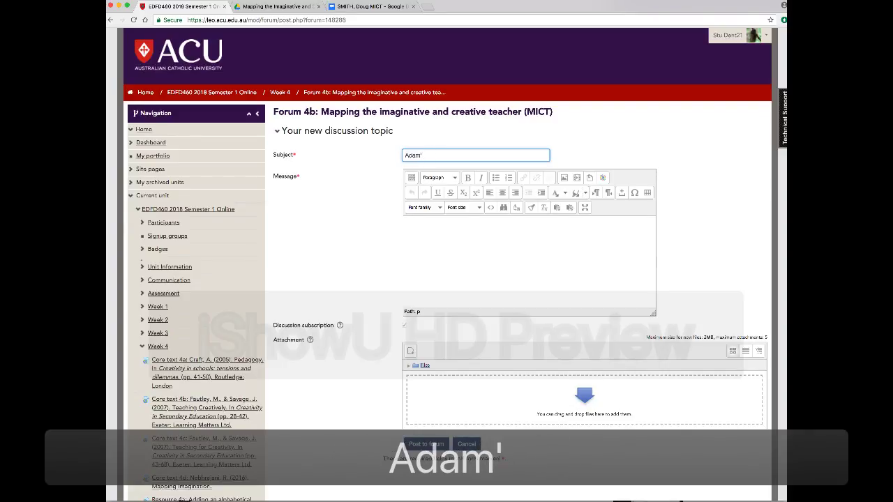
text(s)
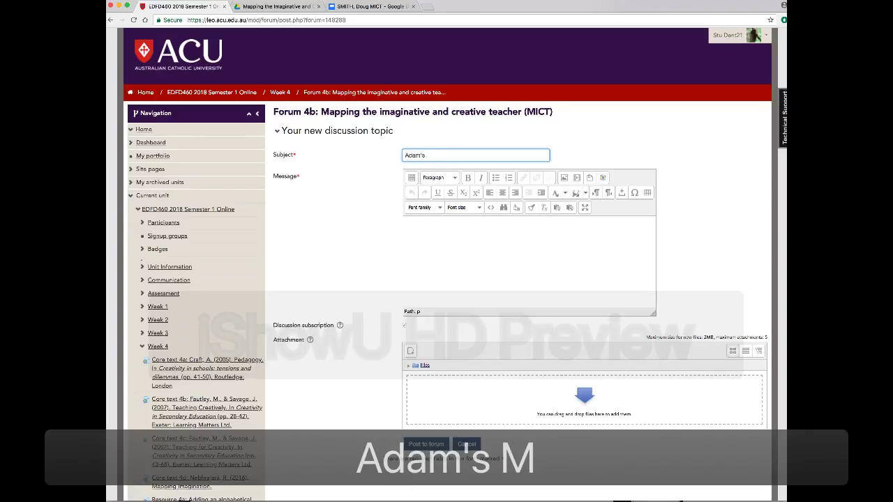
text( MICT)
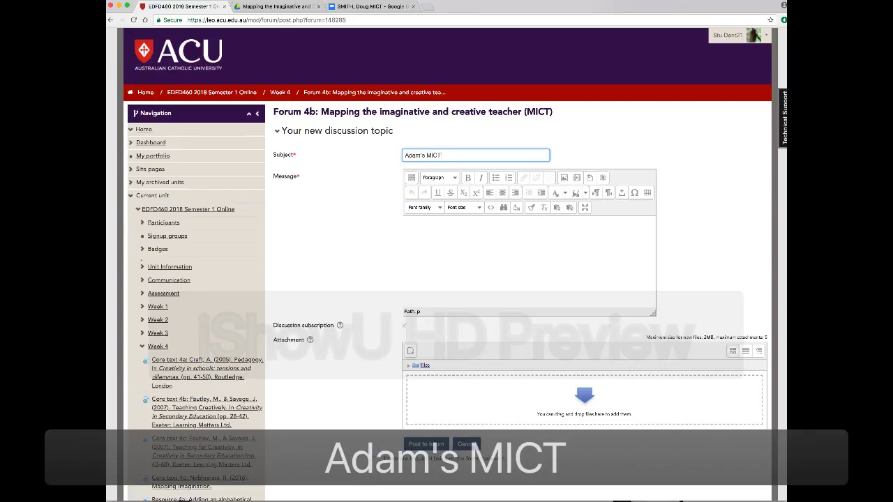
Switch to the TextEdit document Untitled 2 holding the Google Drive link and reposition its window over the forum form
click(447, 237)
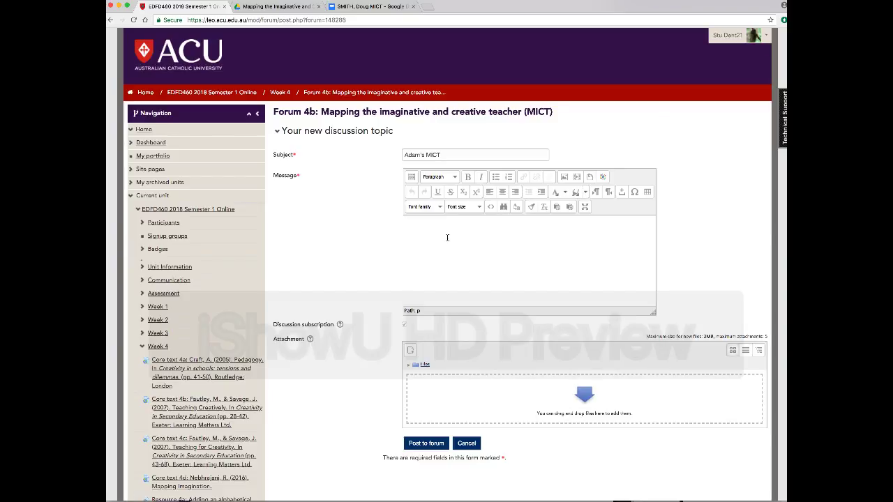
click(447, 237)
click(447, 238)
key(super+Tab)
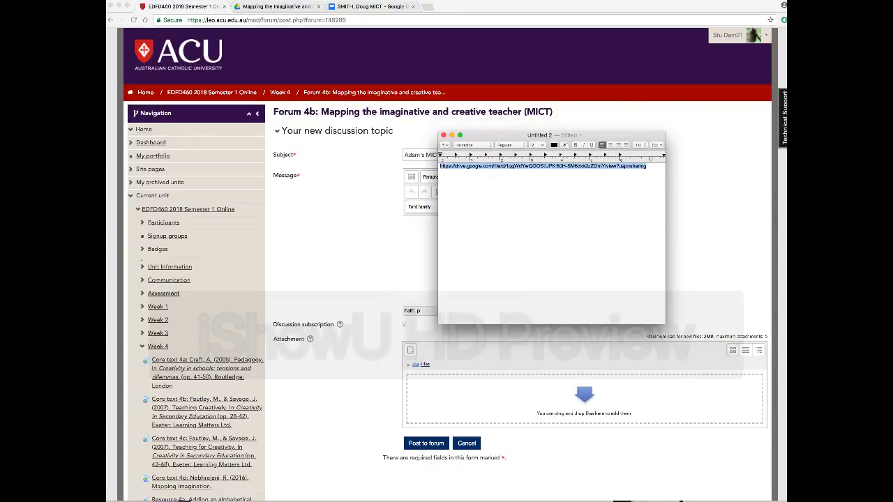
drag(612, 134, 456, 154)
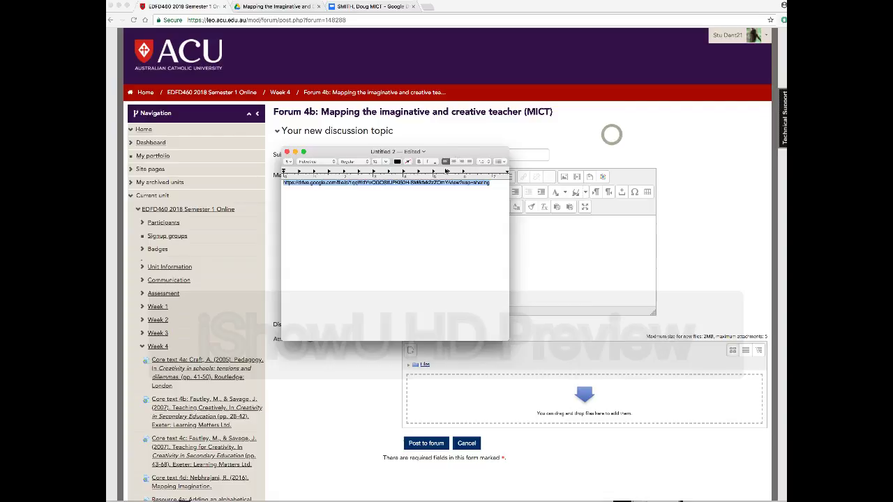
click(435, 216)
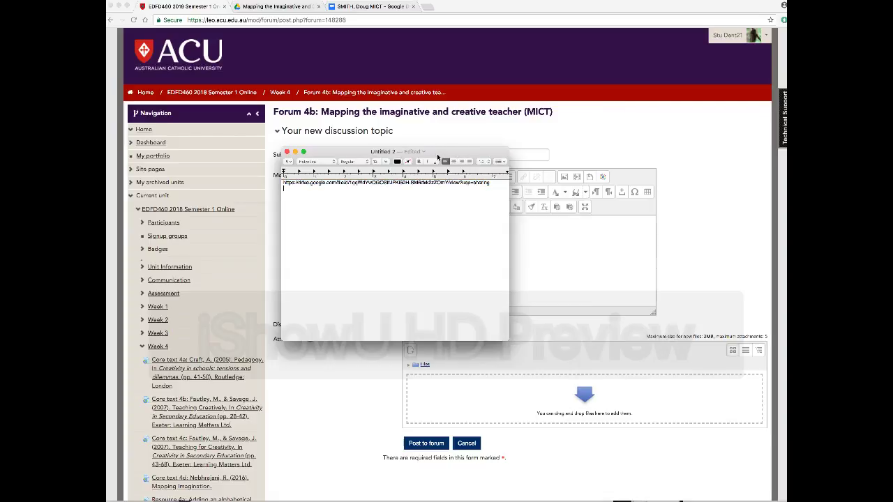
drag(438, 151, 518, 135)
click(541, 185)
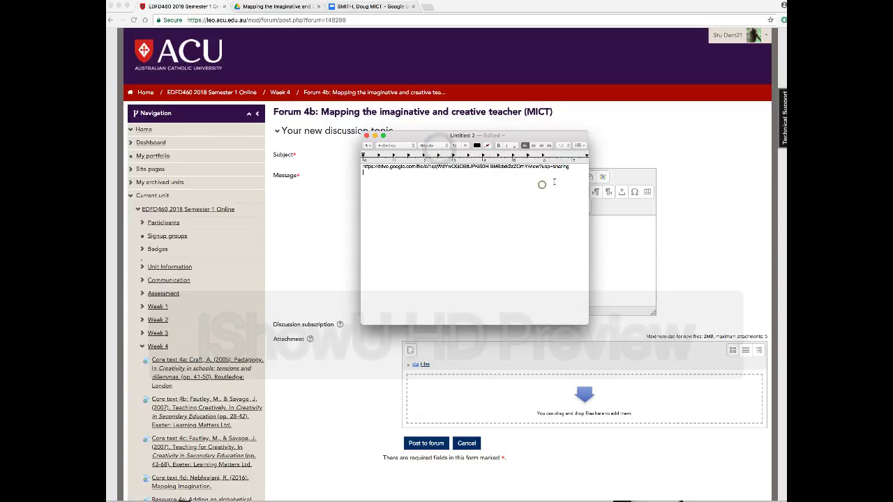
Copy the full Google Drive sharing link from the text document and return to the forum post in the browser
drag(574, 166, 361, 168)
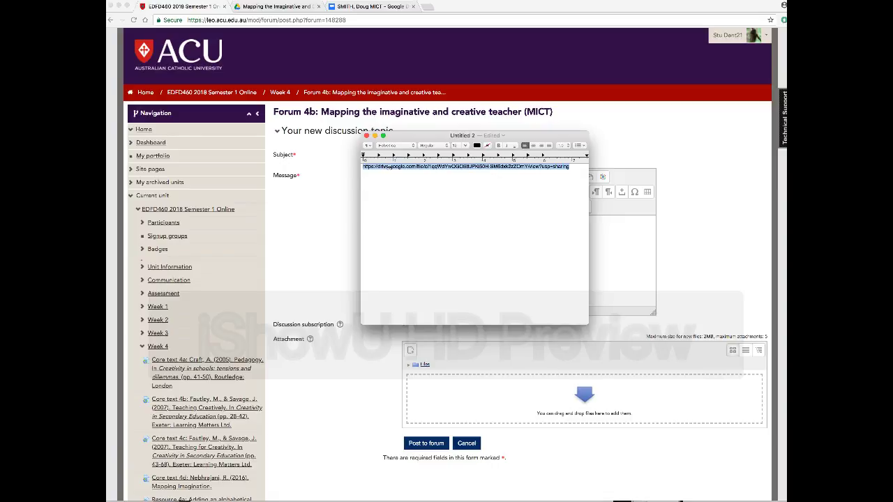
right_click(389, 168)
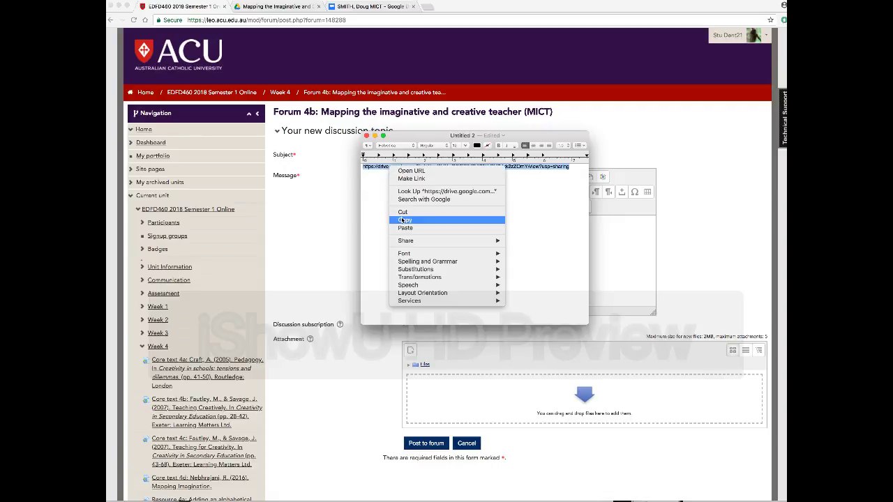
click(403, 221)
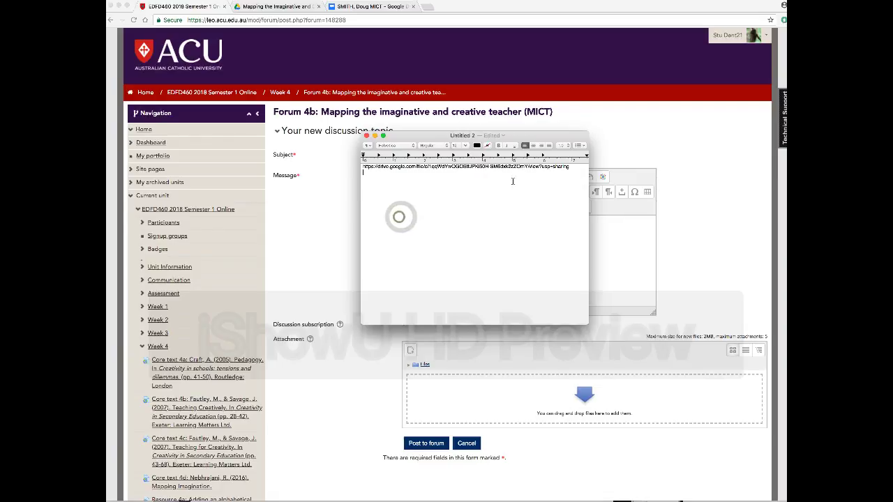
drag(572, 166, 363, 166)
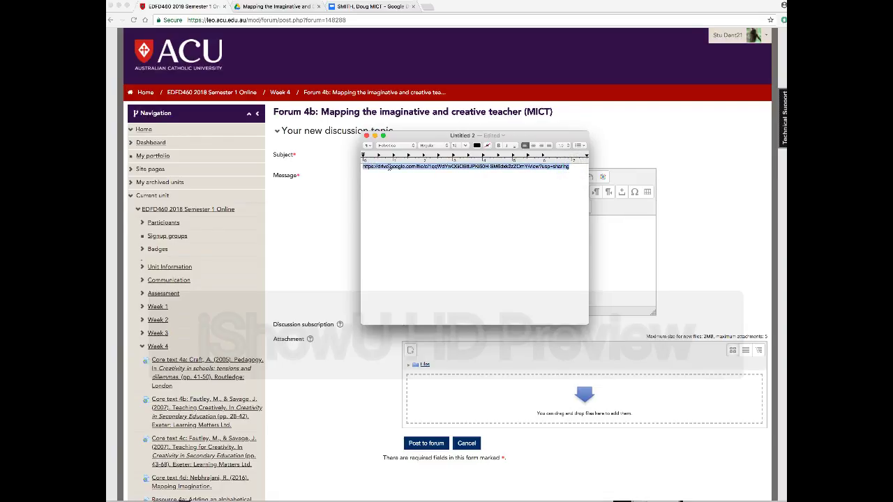
right_click(389, 167)
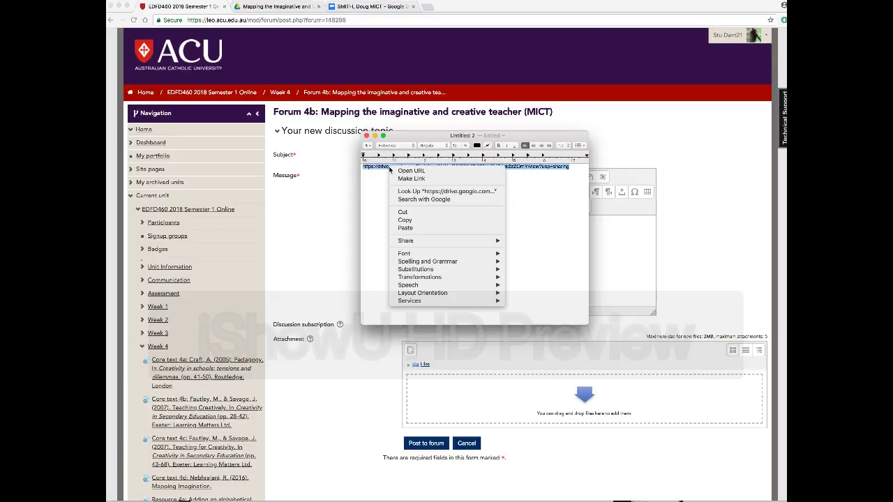
click(401, 221)
click(732, 217)
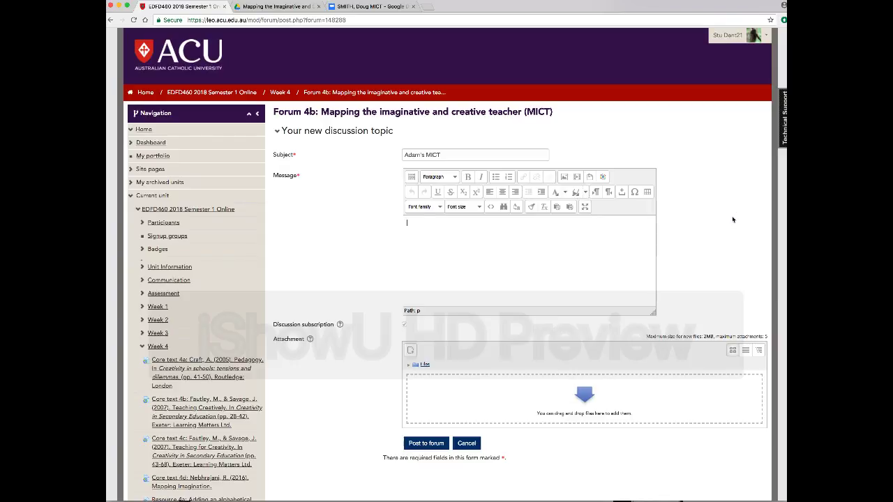
Begin the forum message with the greeting "Hi everyone" on its own line
click(469, 234)
text(Hi everyone)
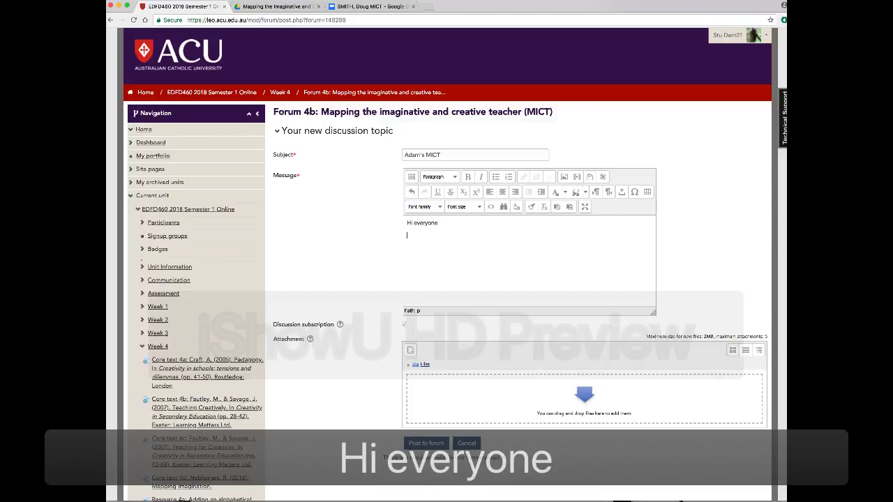
text(here)
key(BackSpace)
key(BackSpace)
key(BackSpace)
key(BackSpace)
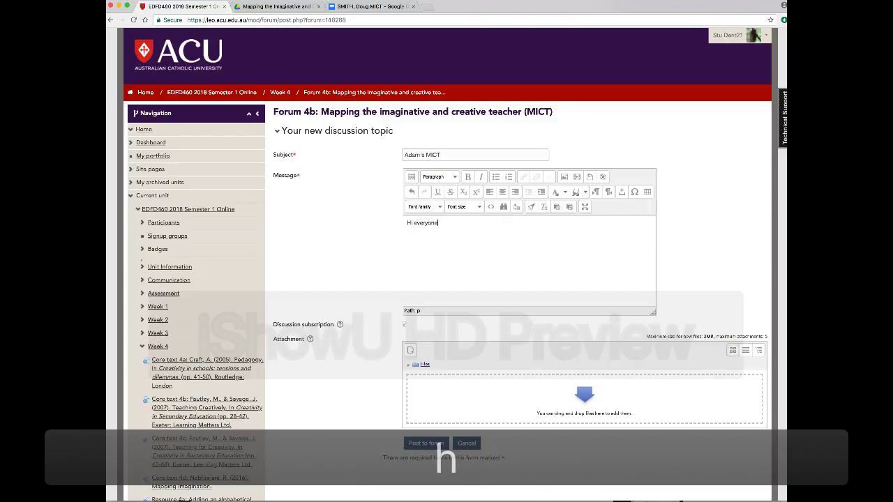
Add the line "Here is the link to my MICT." below the greeting and sign off with the author's first name
text(Here is hte l)
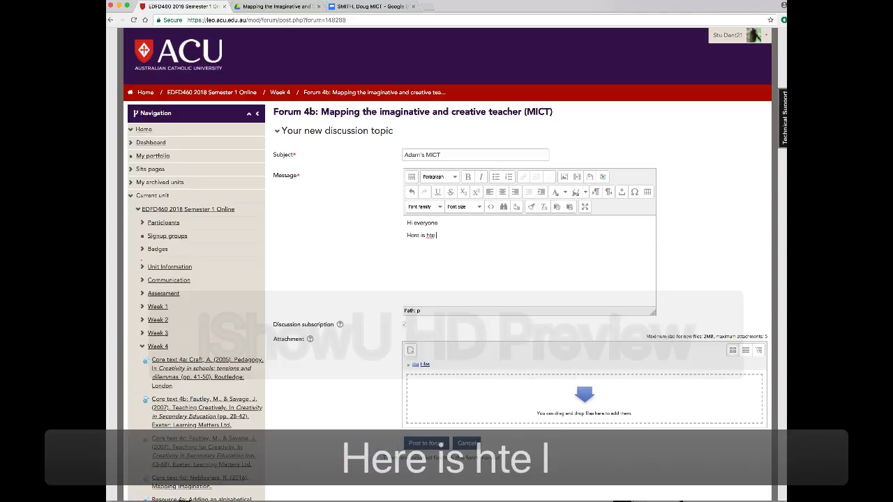
key(BackSpace)
key(BackSpace)
key(BackSpace)
key(BackSpace)
key(BackSpace)
text(the link)
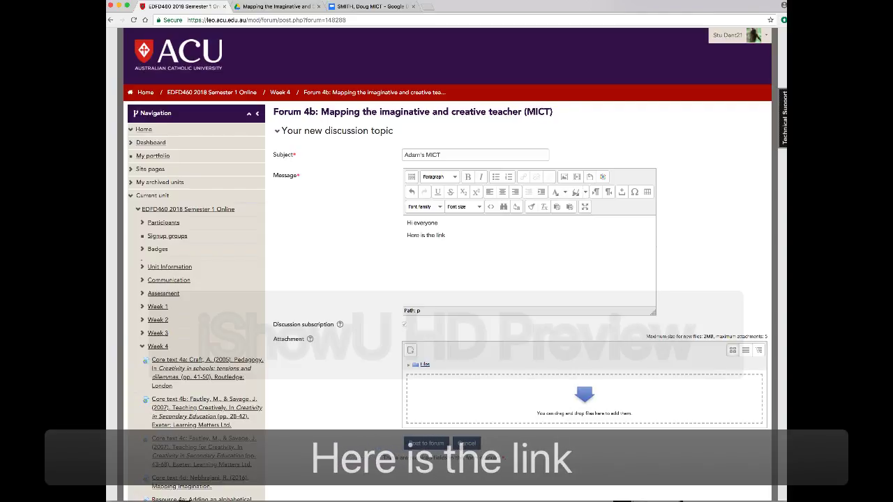
text( to my MI)
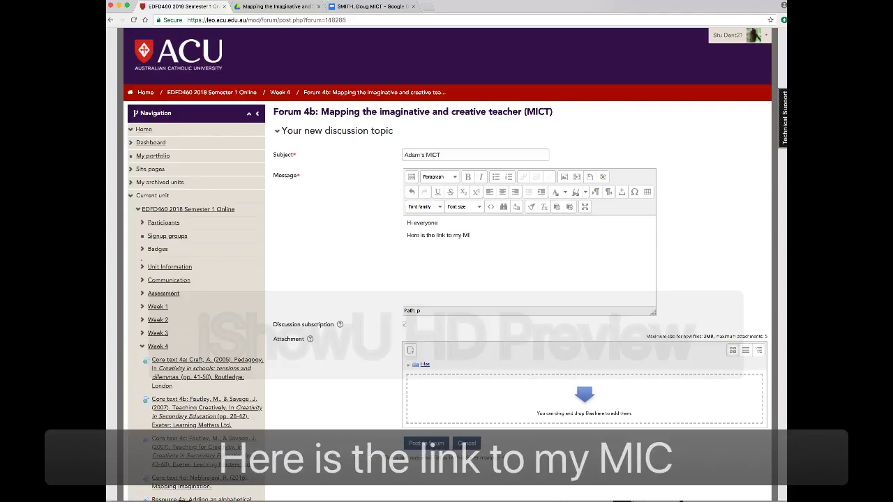
text(CT )
text(Adam)
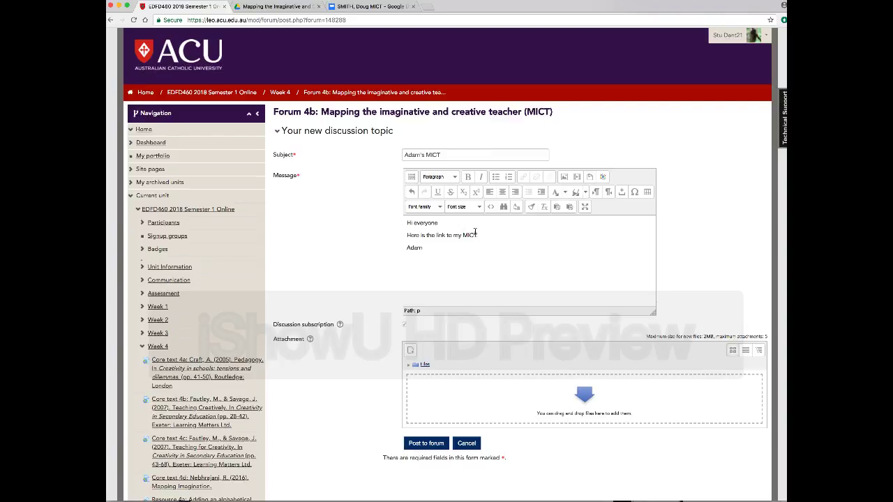
Insert a new line after "Here is the link to my MICT." and paste the copied Google Drive link there
click(484, 235)
key(Return)
right_click(420, 248)
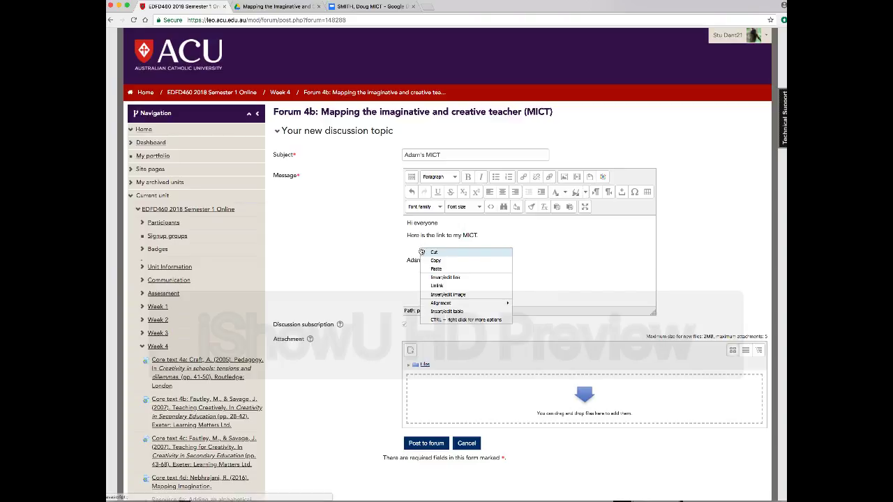
click(437, 269)
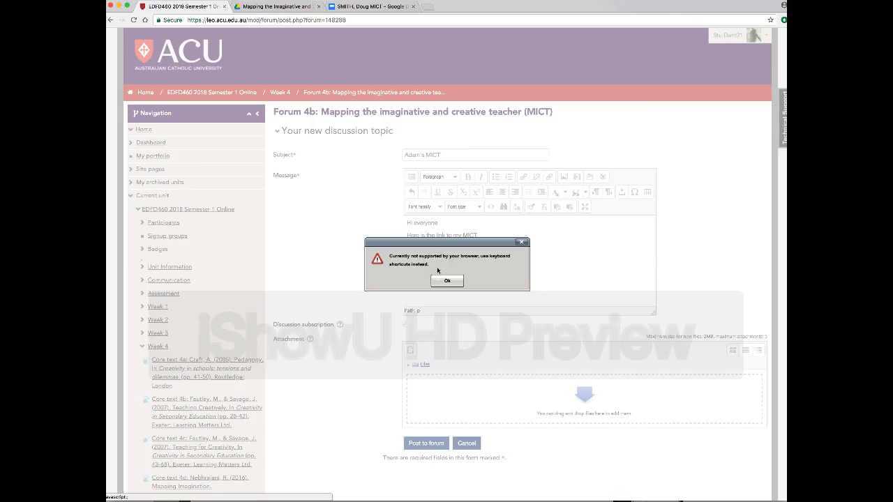
click(446, 280)
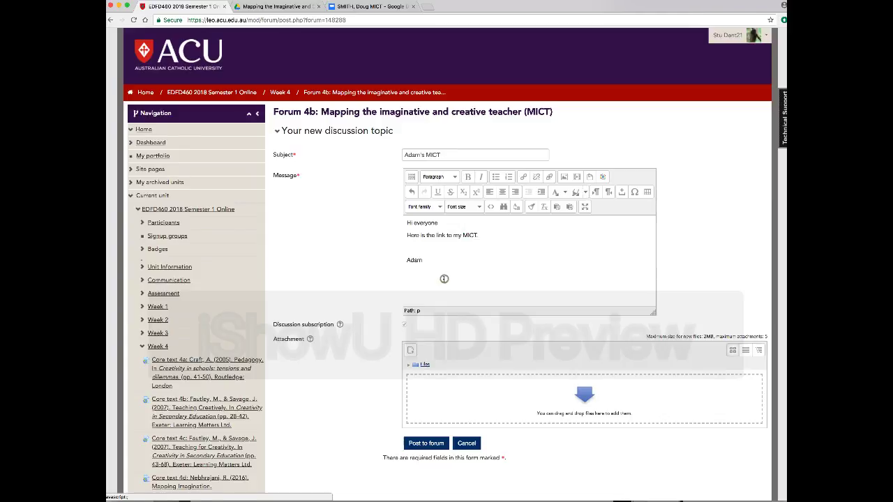
click(419, 247)
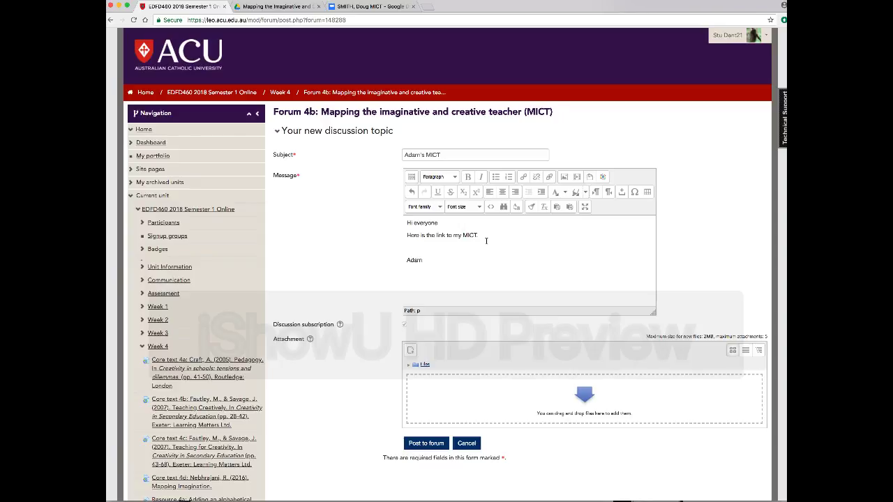
key(super+v)
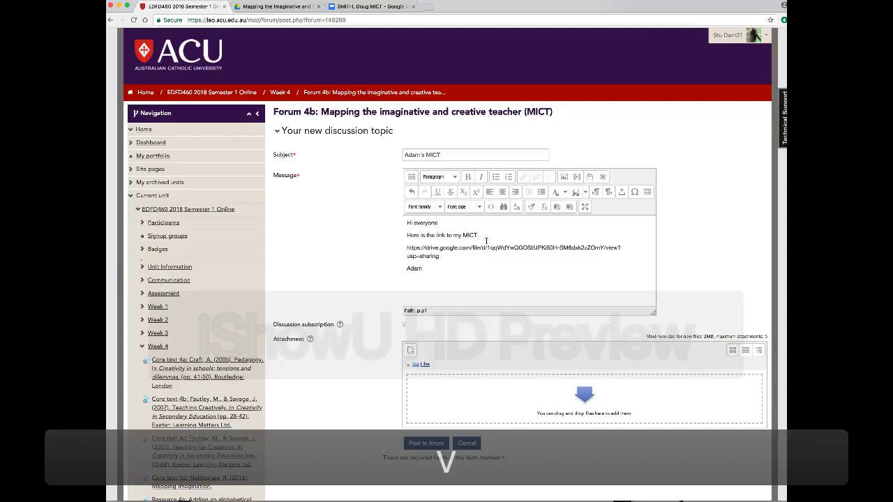
click(428, 268)
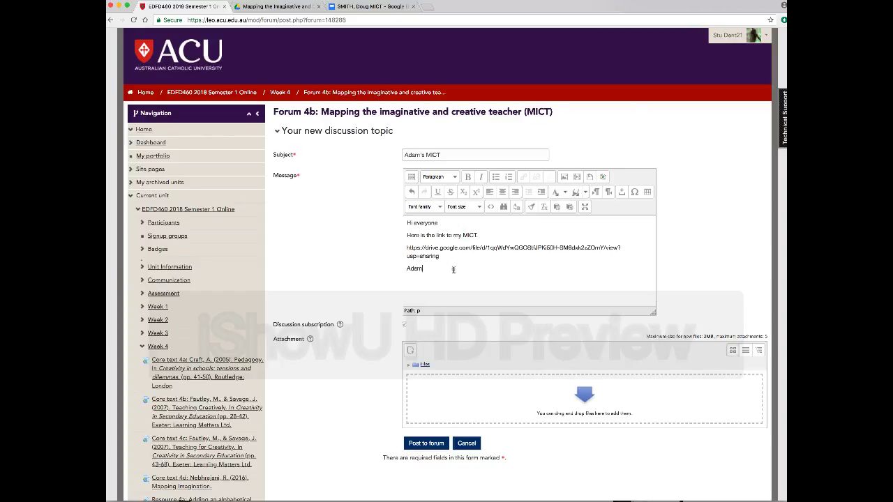
Select the full Google Drive URL in the forum message and copy it
click(453, 270)
drag(406, 247, 441, 256)
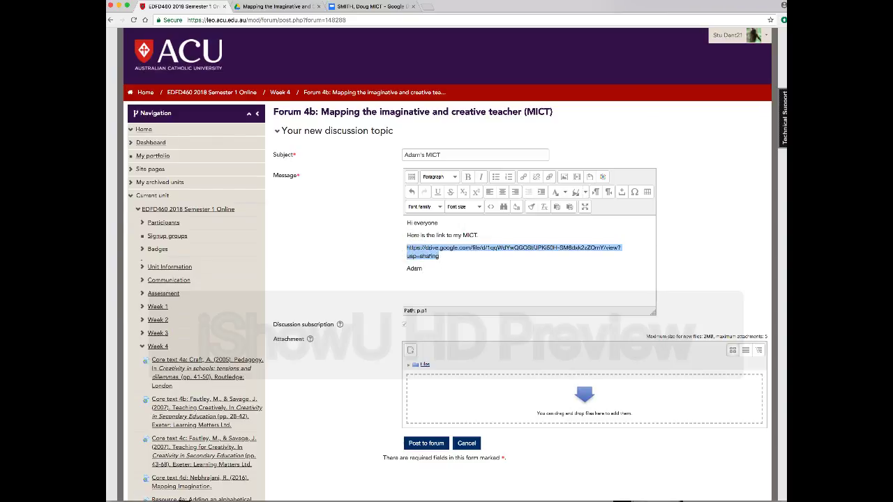
right_click(440, 254)
click(443, 265)
key(super+c)
click(586, 156)
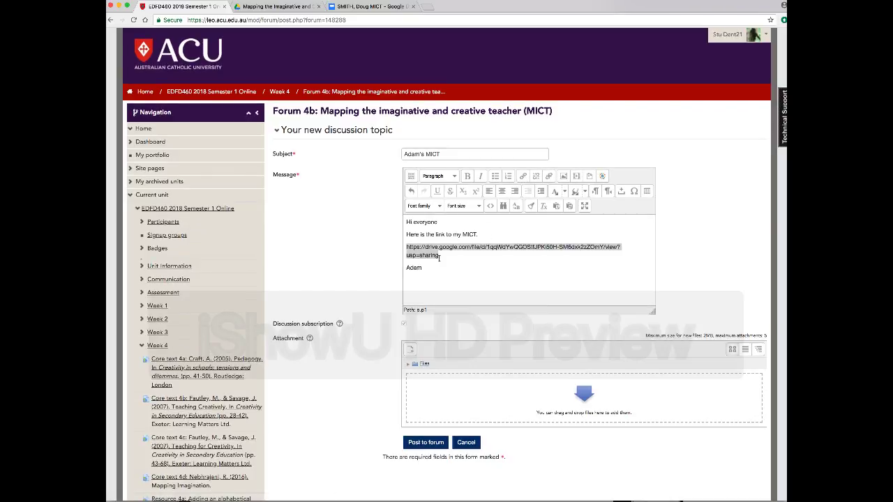
Turn the selected URL text into a hyperlink using the copied Drive address, set to open in a new window
click(523, 177)
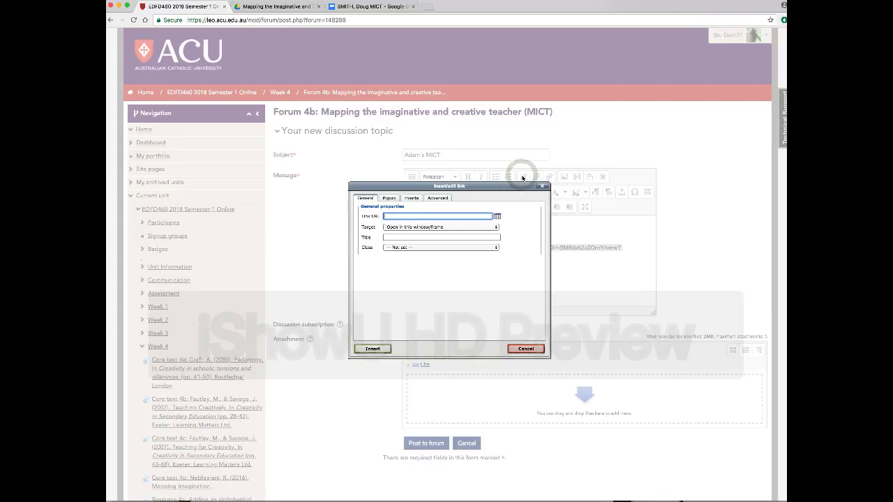
click(394, 215)
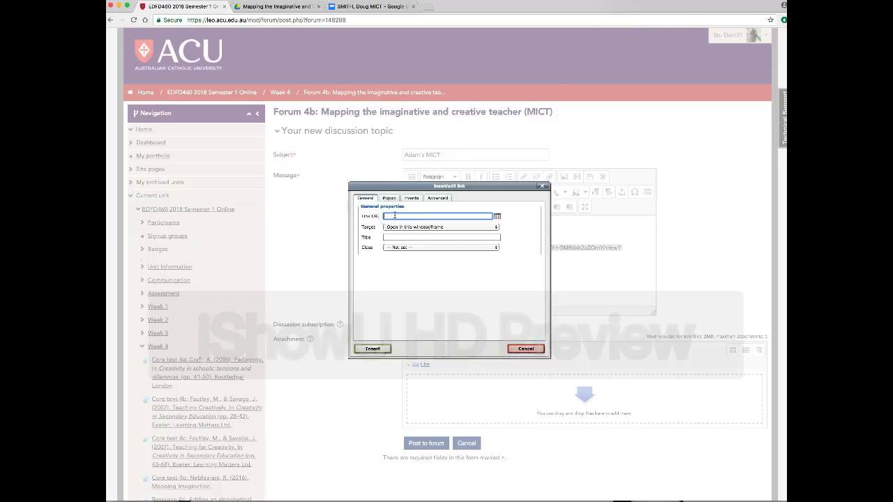
key(super+v)
click(489, 229)
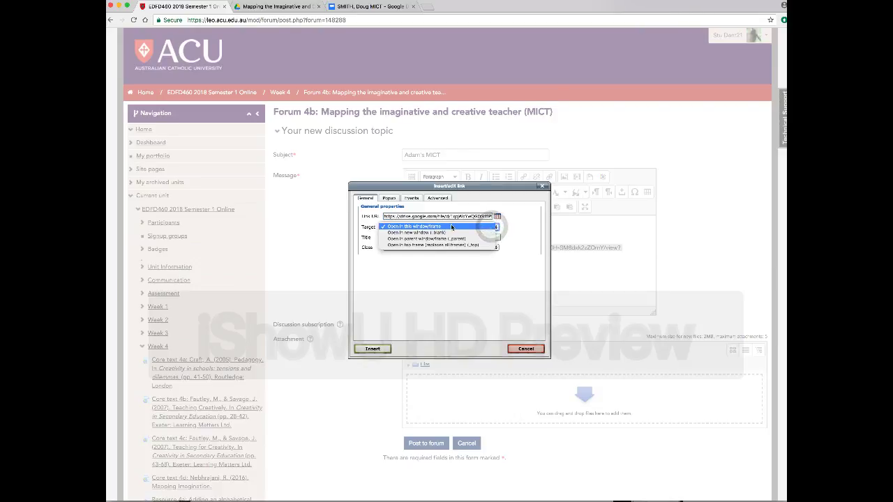
click(424, 232)
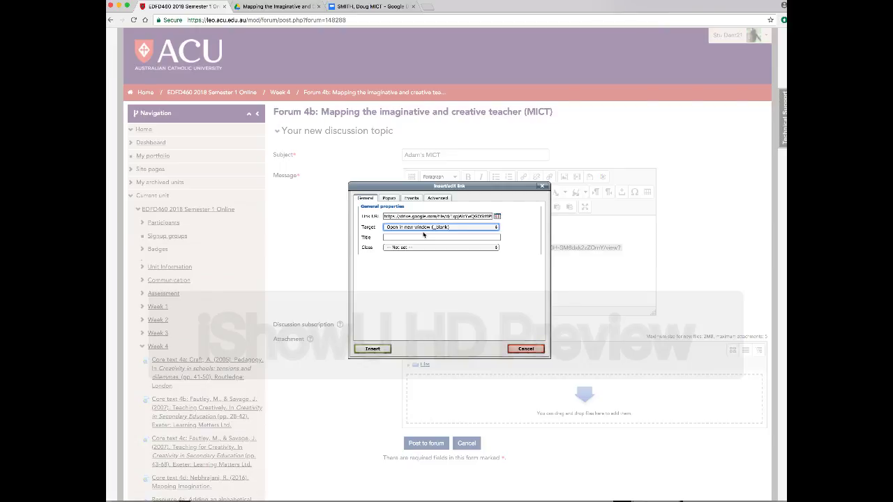
click(373, 349)
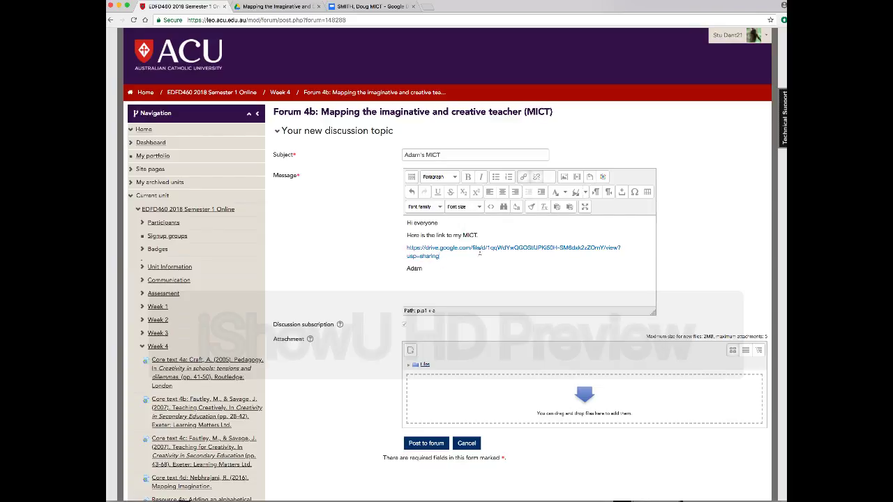
Submit the finished discussion topic to Forum 4b
scroll(373, 290, down, 2)
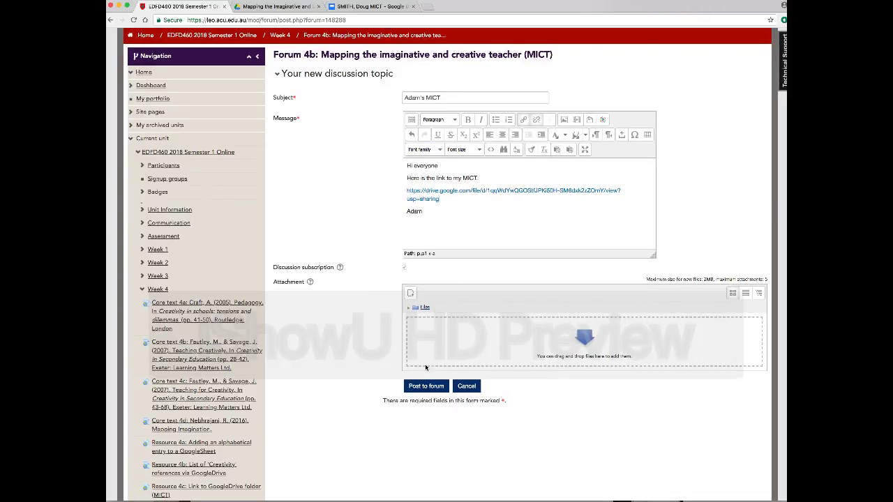
click(425, 387)
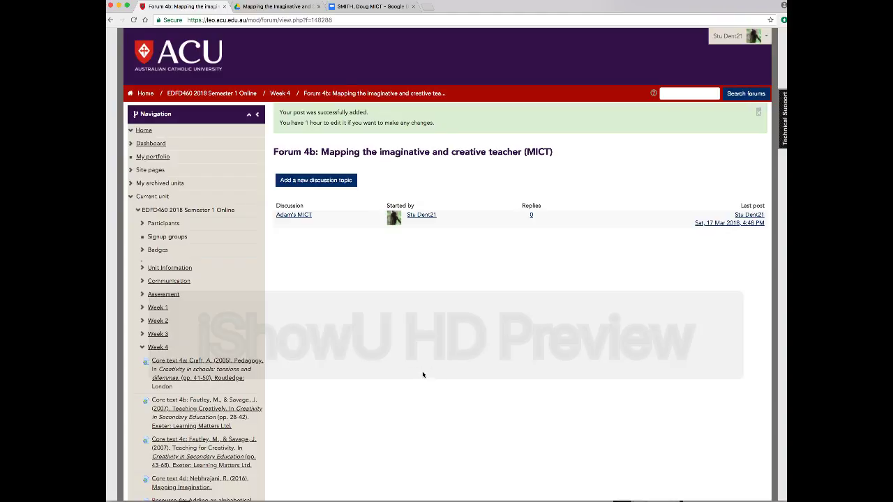
Return to the Week 4 page, reopen Forum 4b and view the newly posted MICT discussion
click(280, 96)
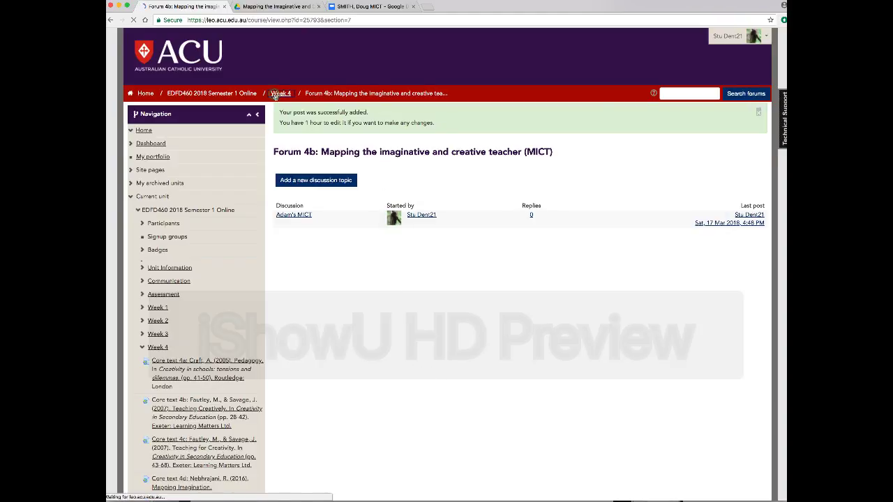
scroll(411, 242, down, 15)
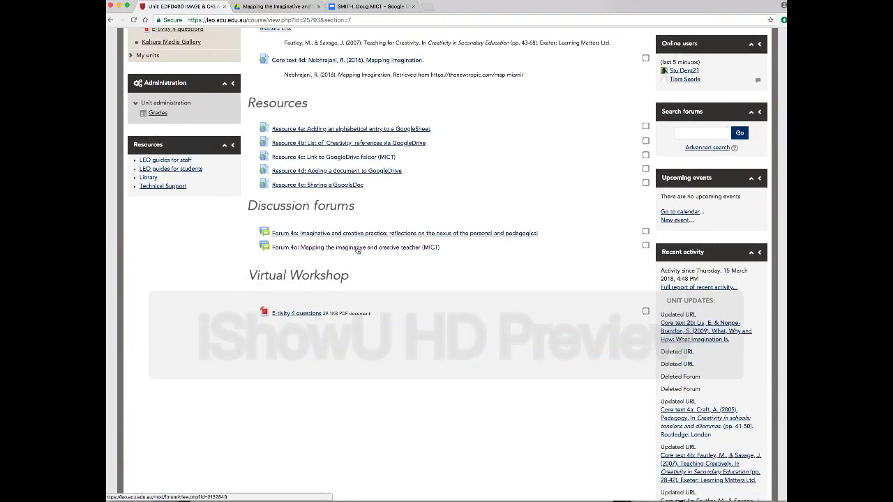
click(358, 248)
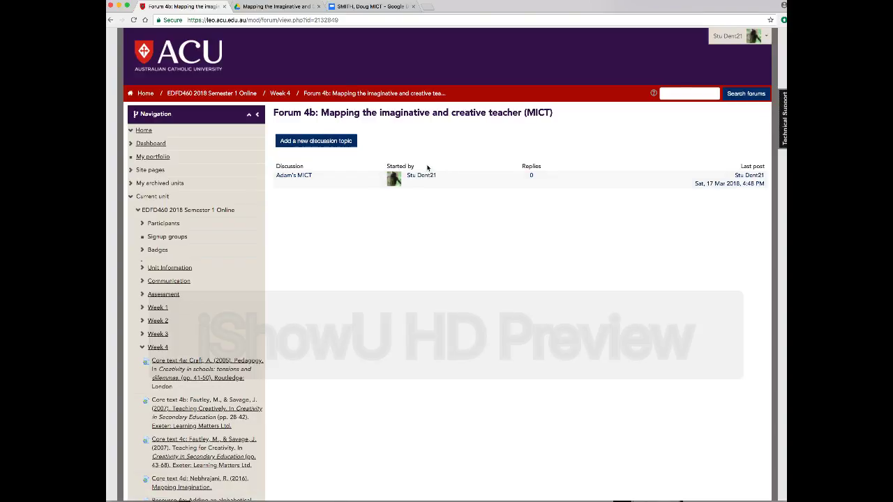
click(381, 208)
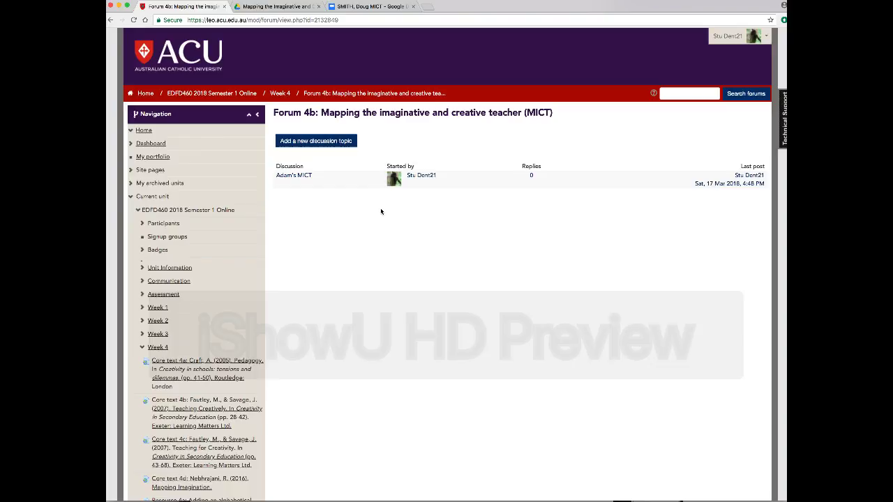
click(296, 176)
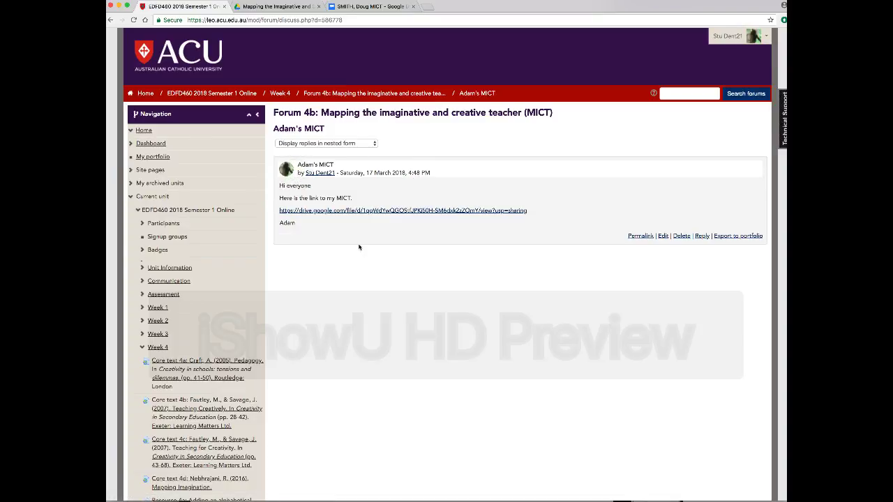
Test the Google Drive link in the post by viewing the linked MICT document, and close that document
click(357, 210)
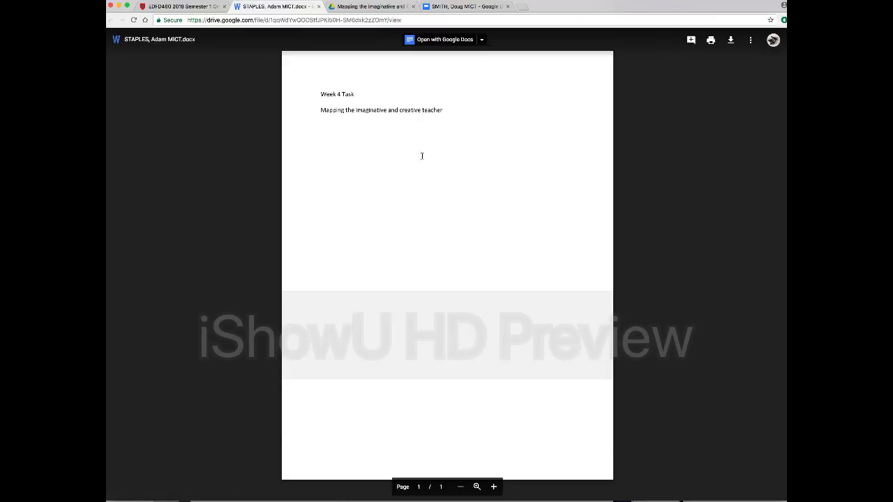
click(445, 124)
click(449, 109)
click(451, 112)
click(430, 110)
click(454, 110)
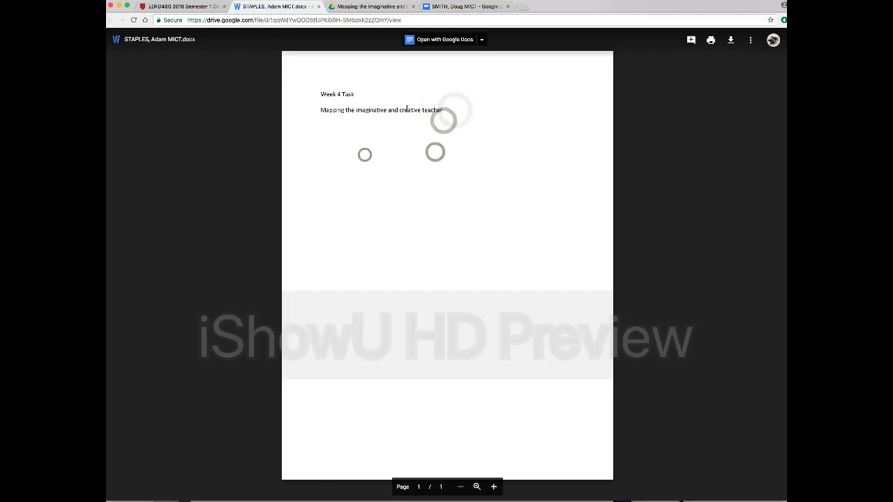
drag(401, 111, 445, 112)
click(444, 133)
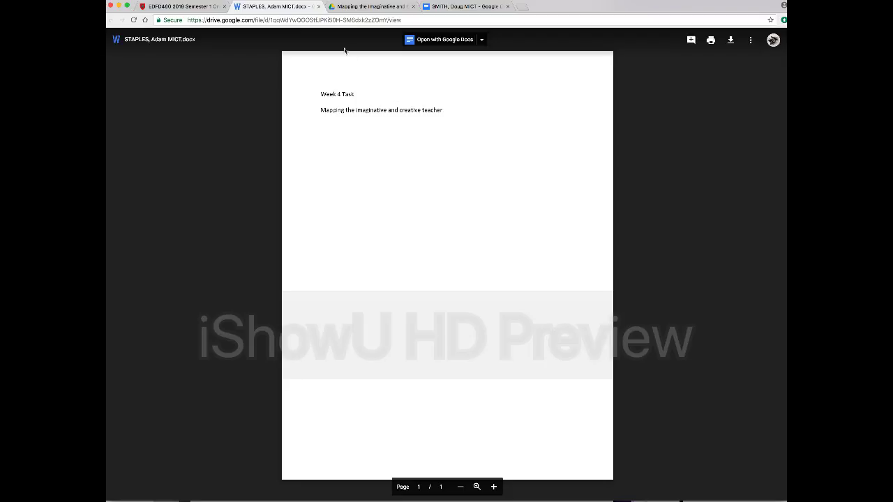
click(318, 6)
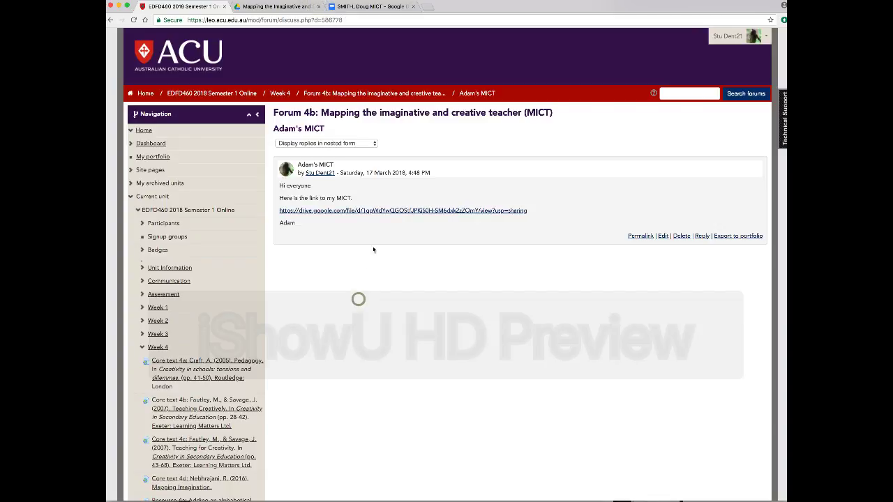
Reopen the Drive link from the post and switch to the forum discussion and back to the MICT document
click(375, 210)
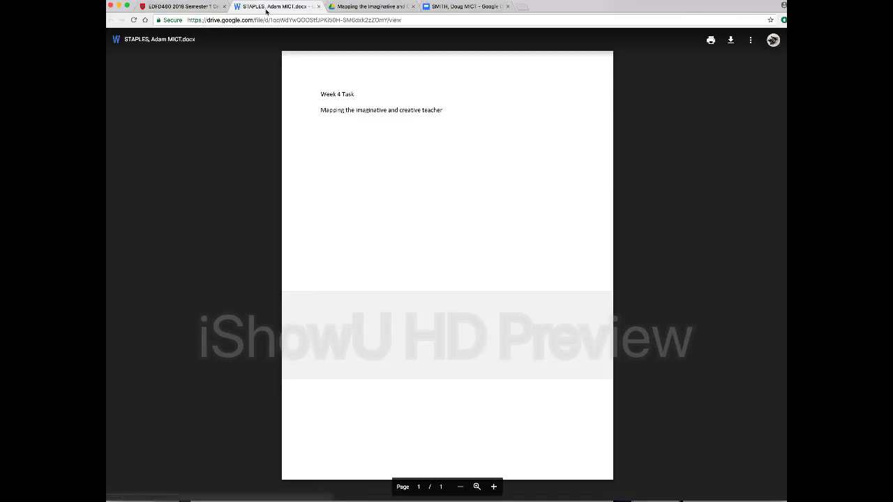
click(184, 6)
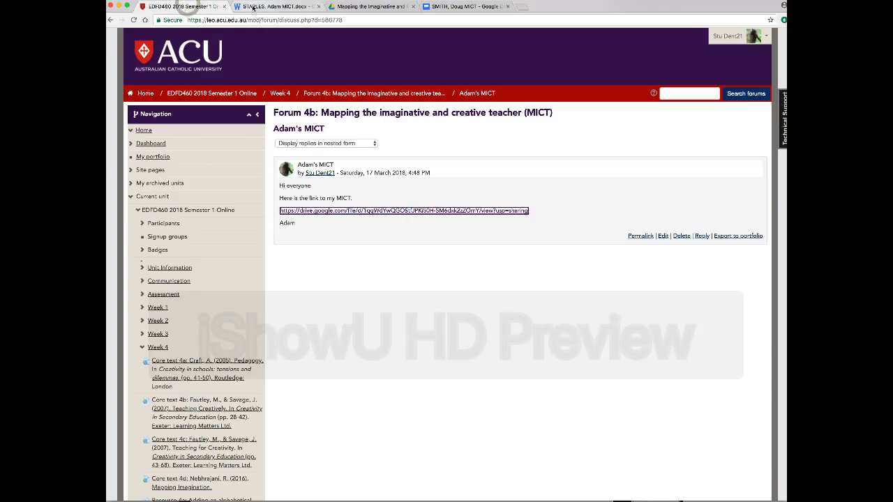
click(253, 7)
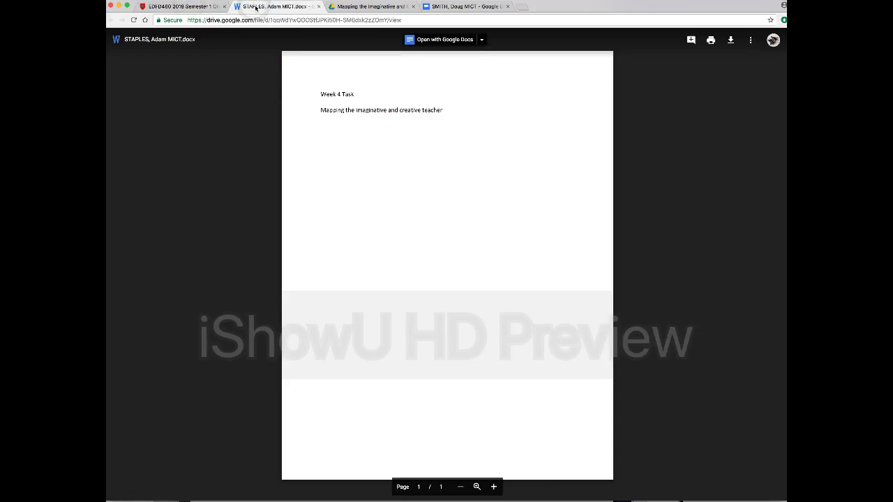